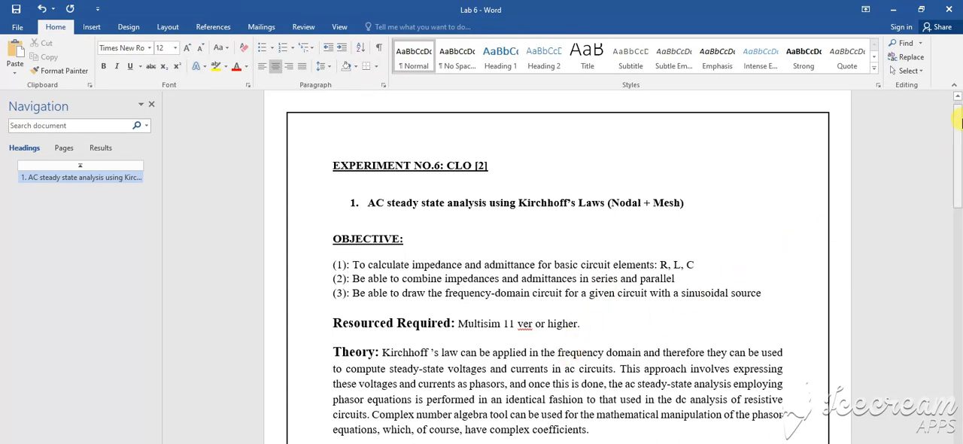
Step: Review the Task1 circuit in the Lab 6 document and the textbook problems in Nitro Pro, and switch to Multisim
left_click_drag(958, 128, 955, 175)
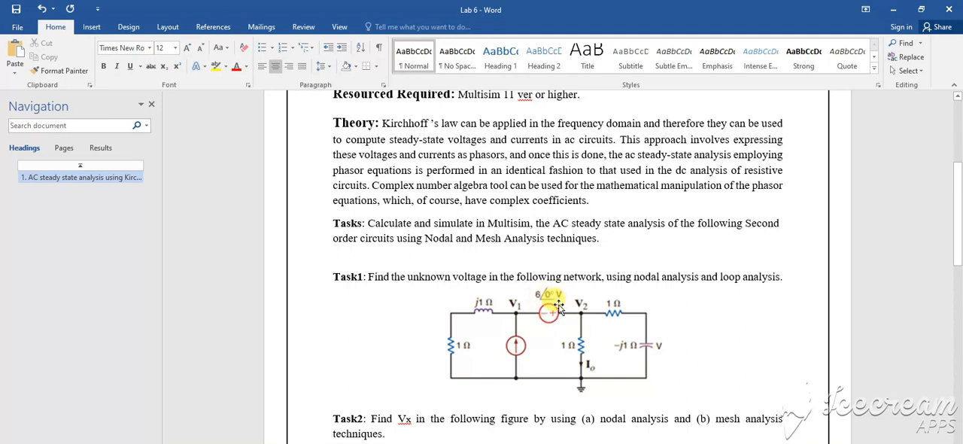
left_click_drag(959, 300, 957, 211)
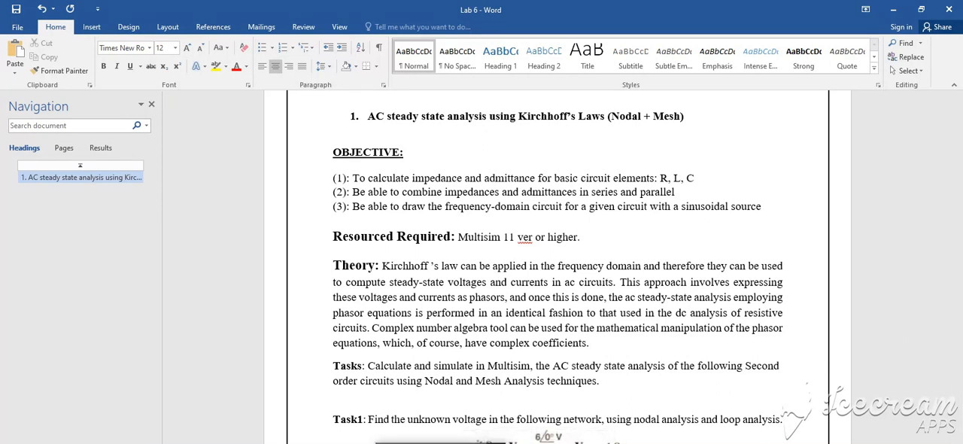
left_click(441, 442)
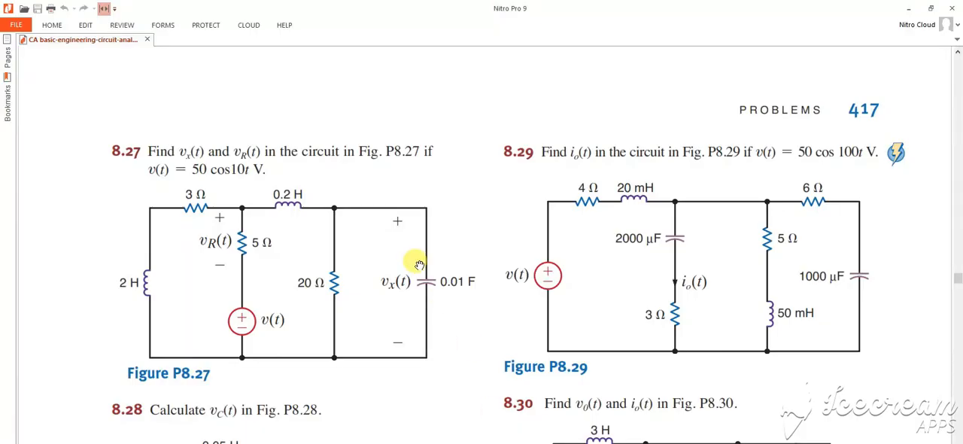
left_click(501, 442)
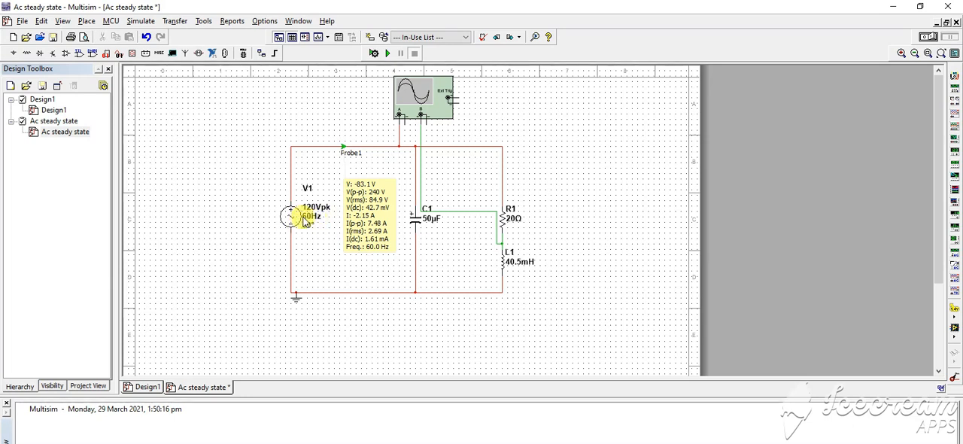
Step: Place an AC_VOLTAGE signal voltage source in the empty area beside the existing circuit
left_click(13, 53)
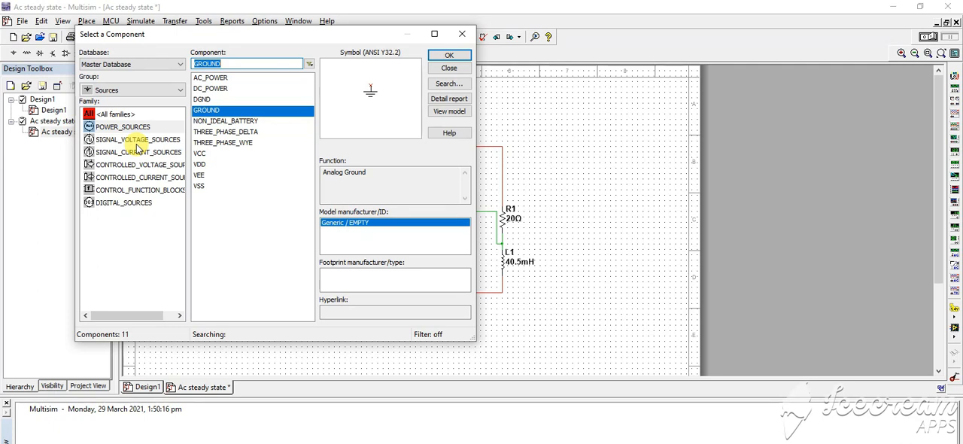
left_click(139, 141)
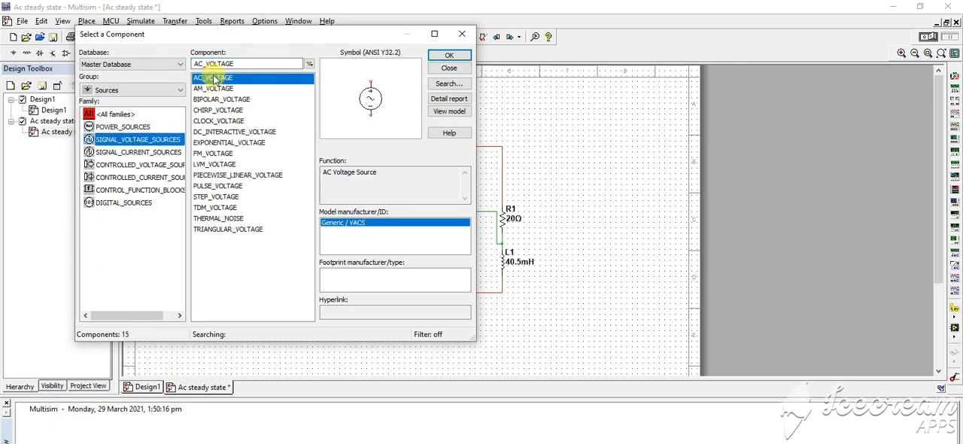
left_click(449, 55)
left_click(628, 181)
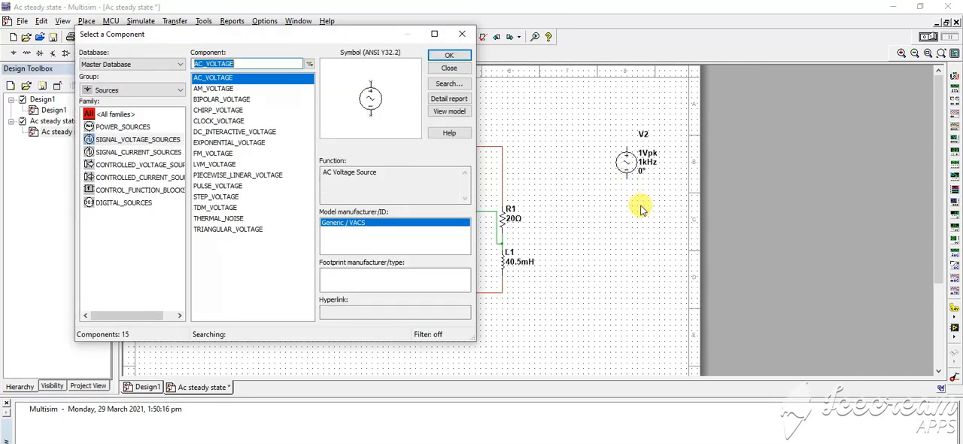
key("Escape")
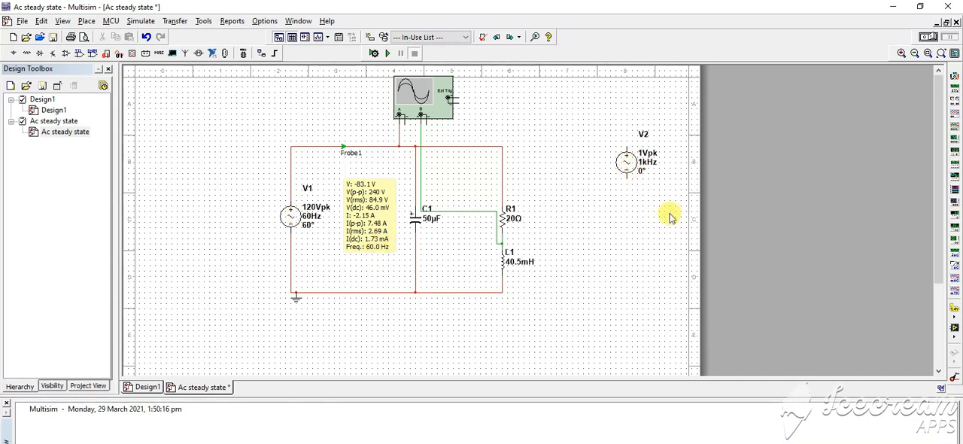
Step: Set the new AC source V2 to 120 V peak, 60 Hz frequency and 60° phase
left_click(652, 163)
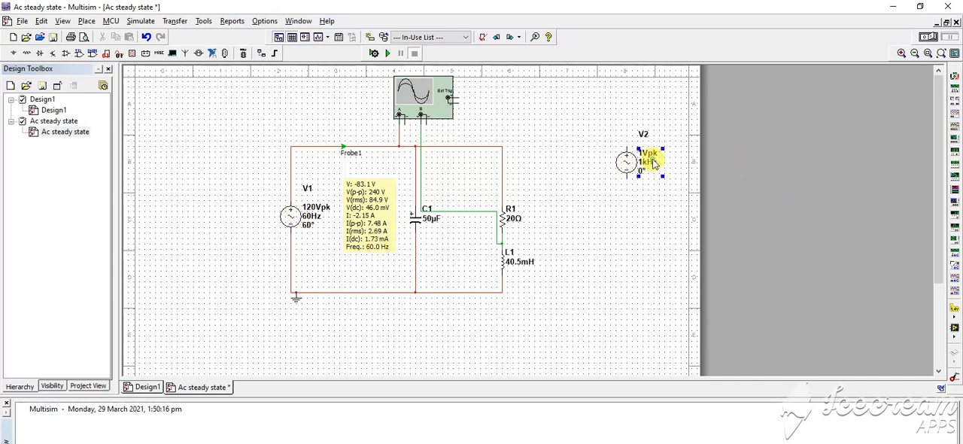
double_click(666, 158)
type("120")
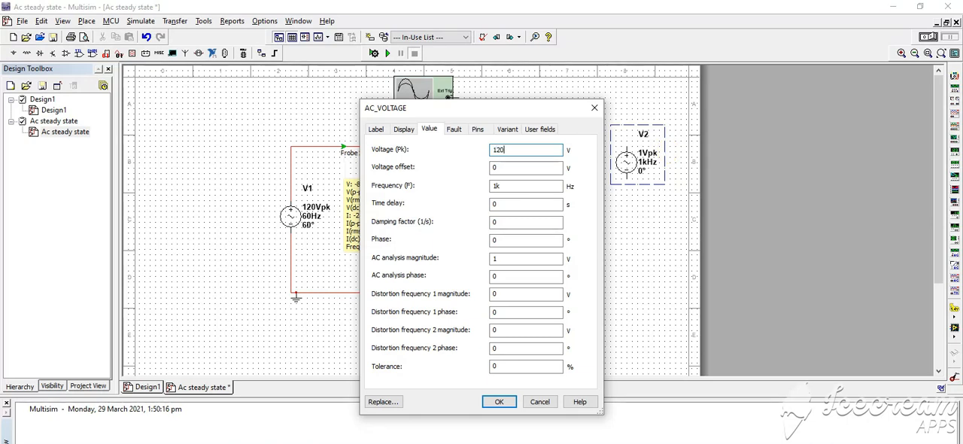
key("Tab")
key("Tab")
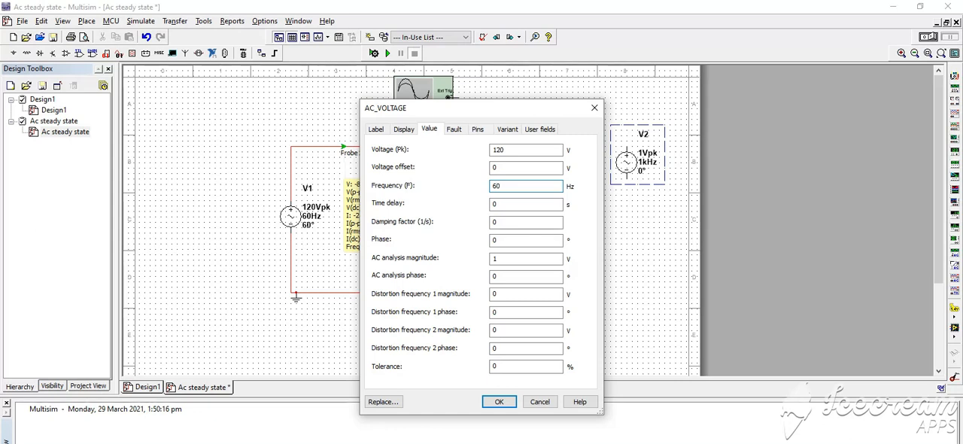
key("Tab")
key("Tab")
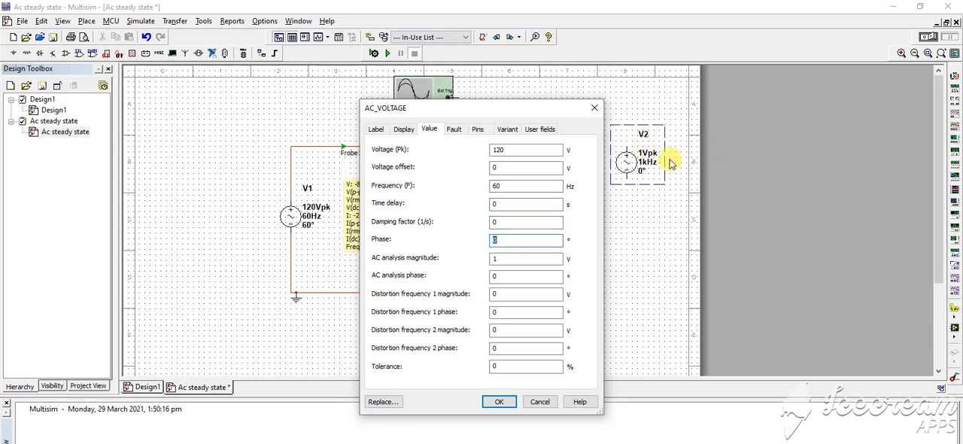
type("6")
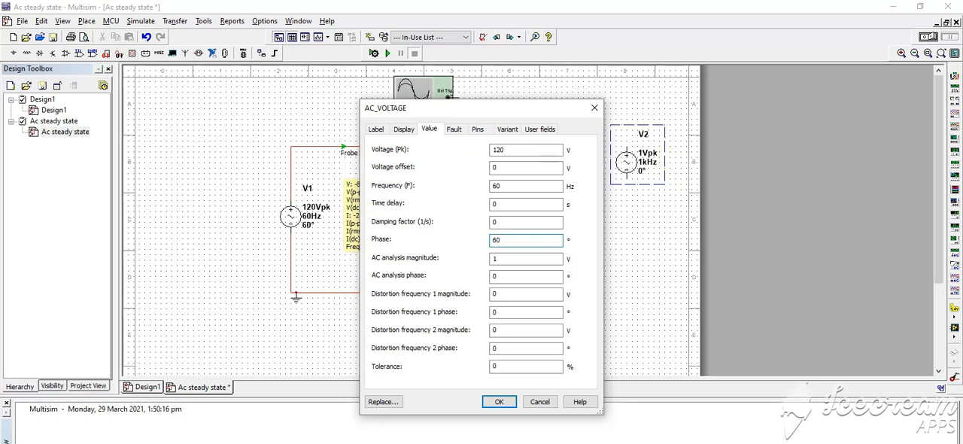
key("Return")
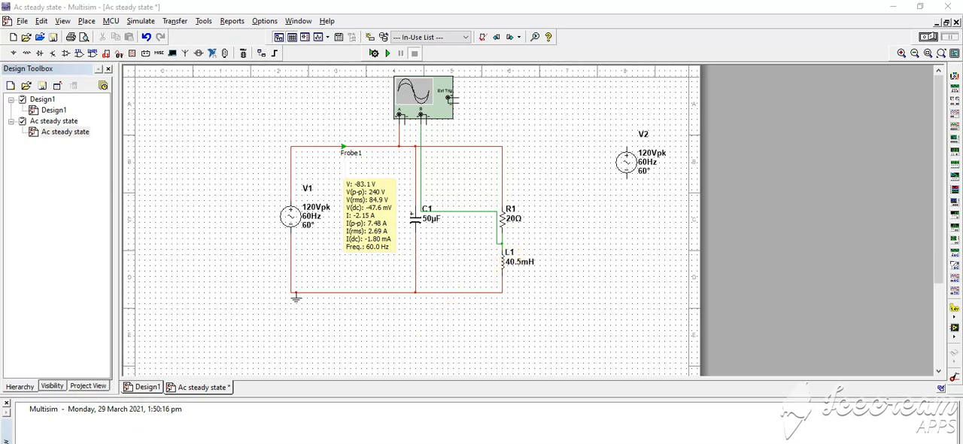
Step: Open Paint and enlarge the blank canvas to fill most of the drawing area
left_click(14, 442)
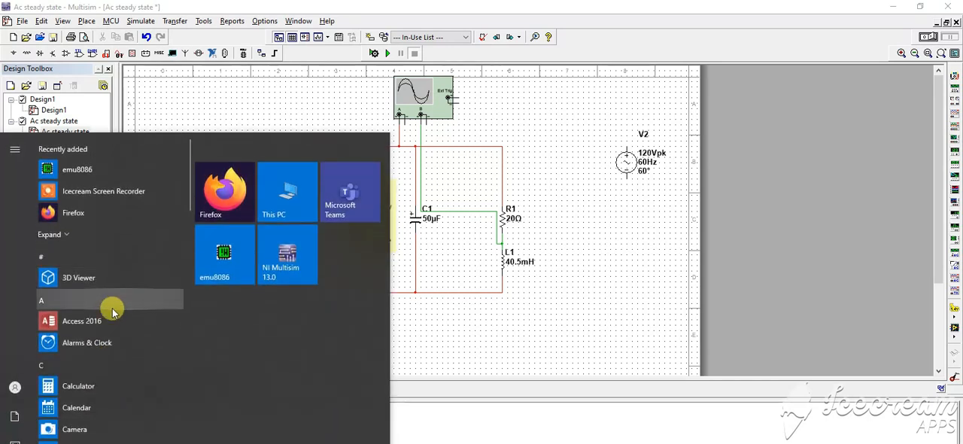
type("p")
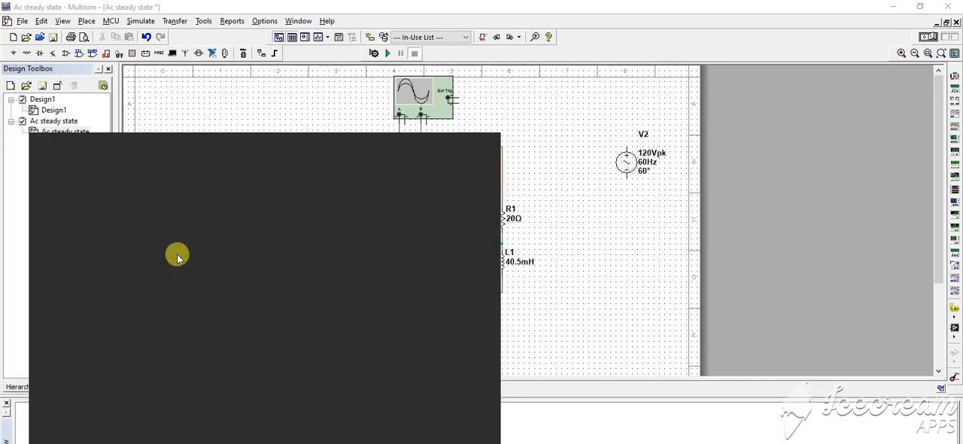
type("aint")
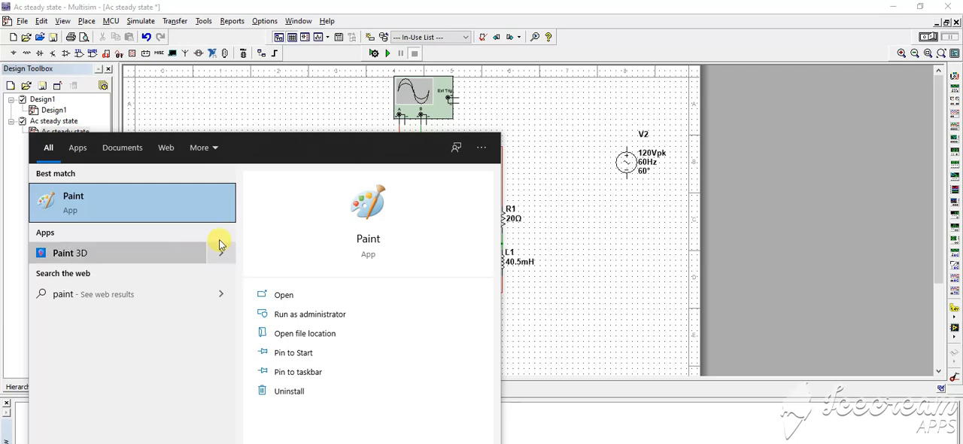
left_click(226, 207)
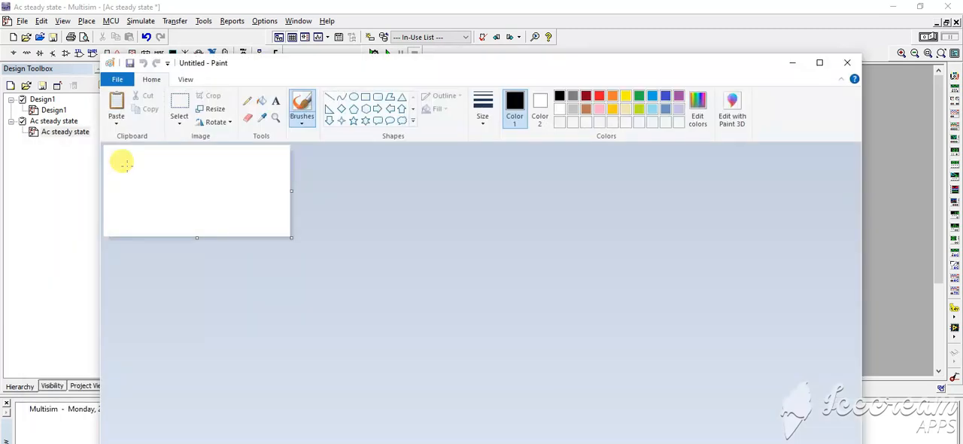
mouse_move(128, 153)
left_mouse_down()
mouse_move(166, 200)
mouse_move(239, 223)
left_mouse_up()
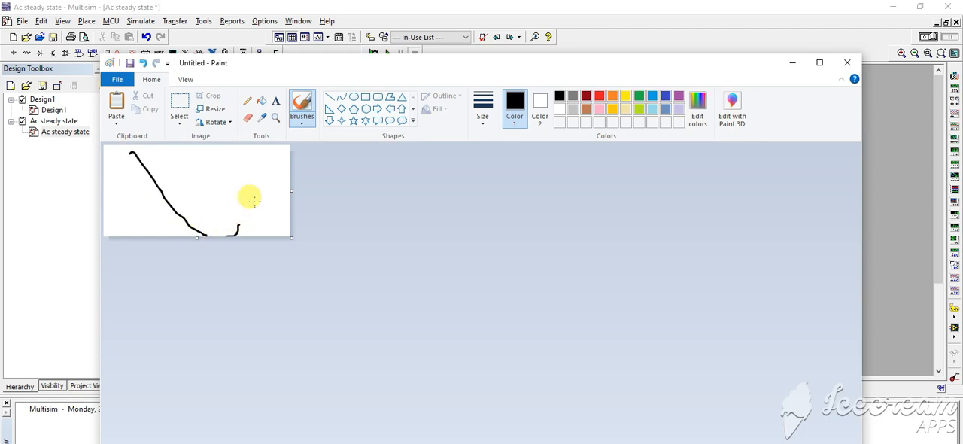
key("ctrl+z")
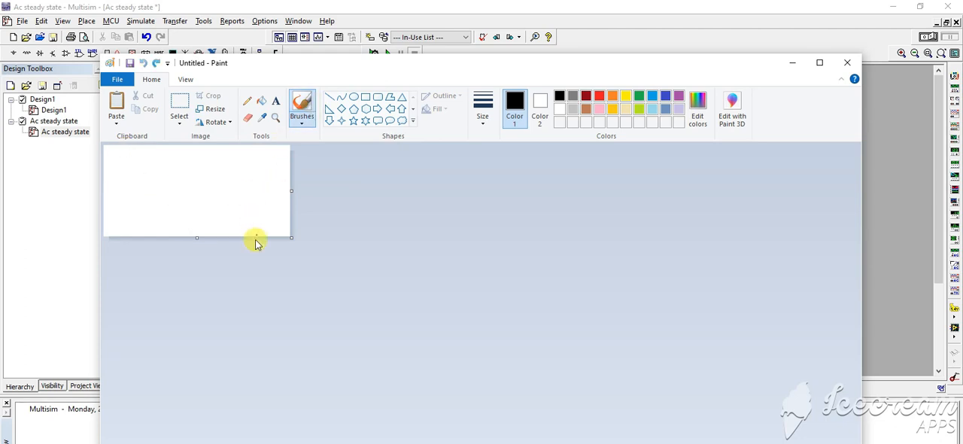
left_click_drag(291, 238, 619, 350)
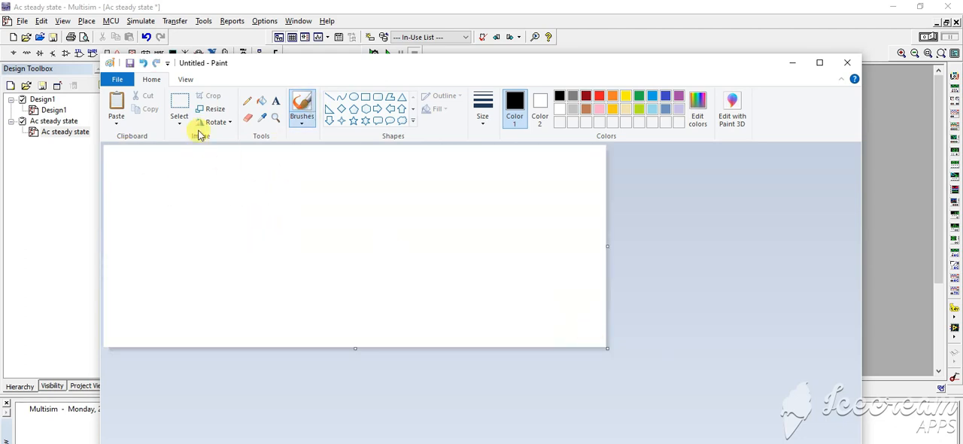
Step: Add the text "j1= jwL" at size 24 near the upper corner of the canvas
left_click(278, 105)
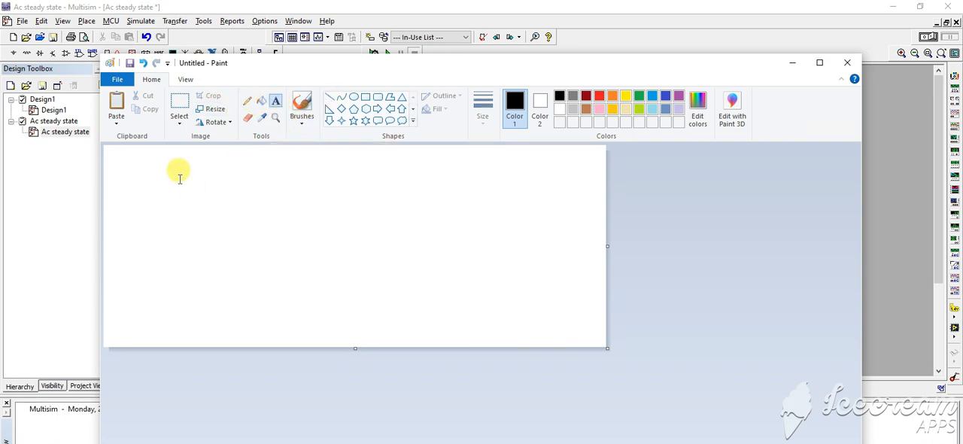
left_click(139, 161)
left_click_drag(169, 182, 571, 317)
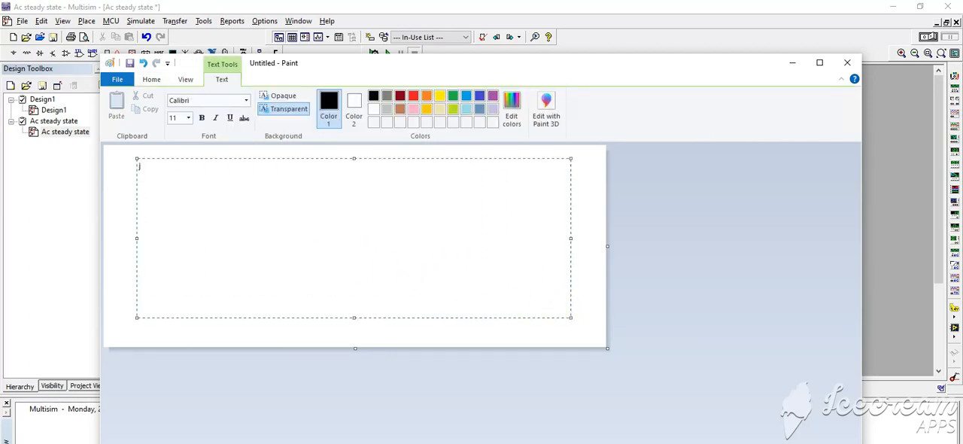
left_click(188, 118)
left_click(178, 233)
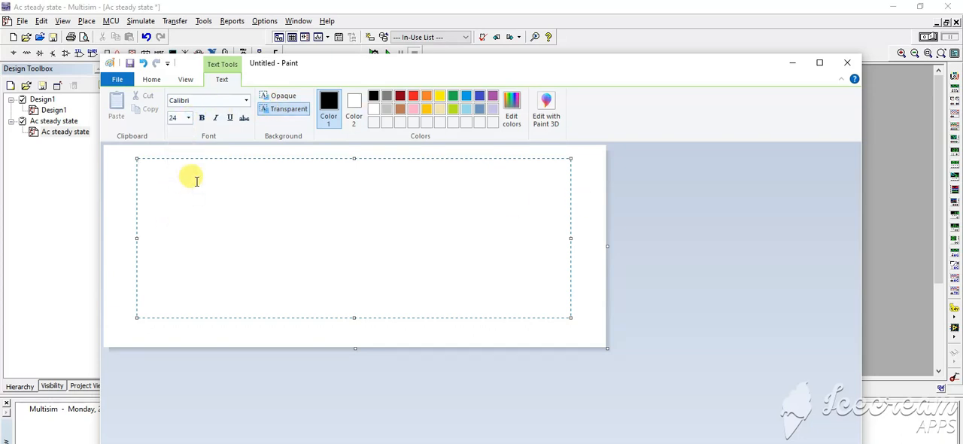
type("j1= jwL")
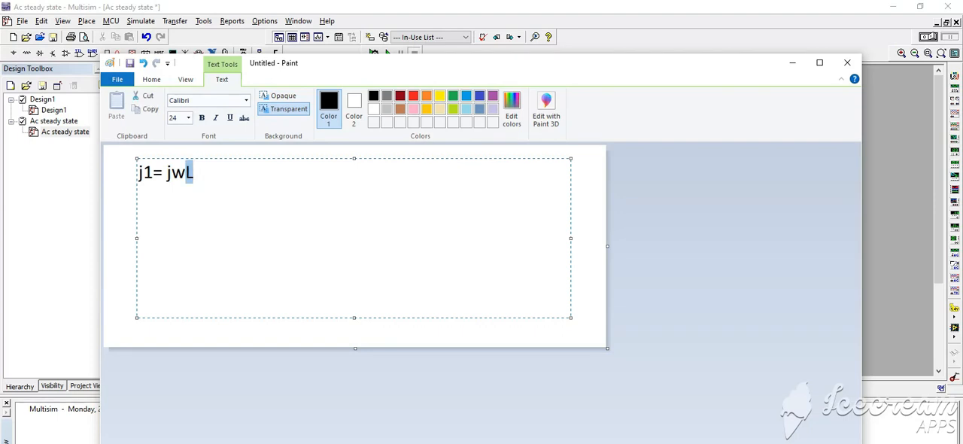
left_click(181, 176)
left_click(119, 179)
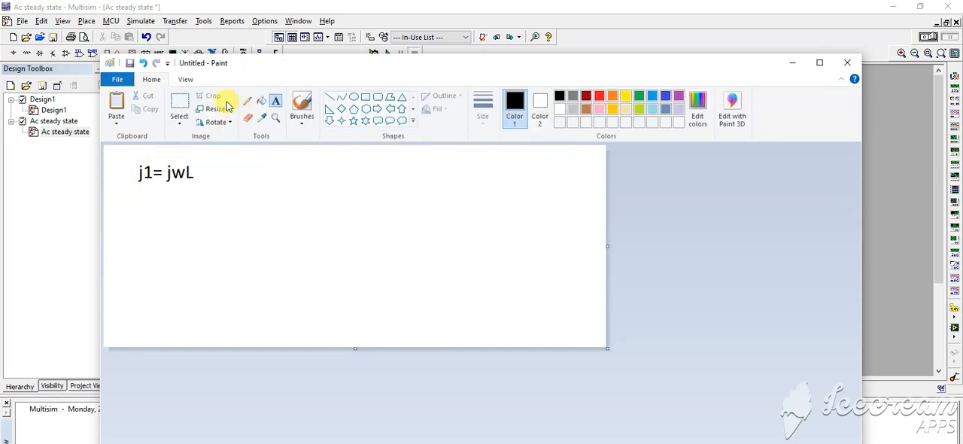
Step: Strike out both j terms with the Pencil and handwrite L = 1/W, a circled W = 2πf with 60, and L = ?
left_click(251, 102)
mouse_move(178, 160)
left_mouse_down()
mouse_move(161, 184)
mouse_move(127, 185)
left_mouse_up()
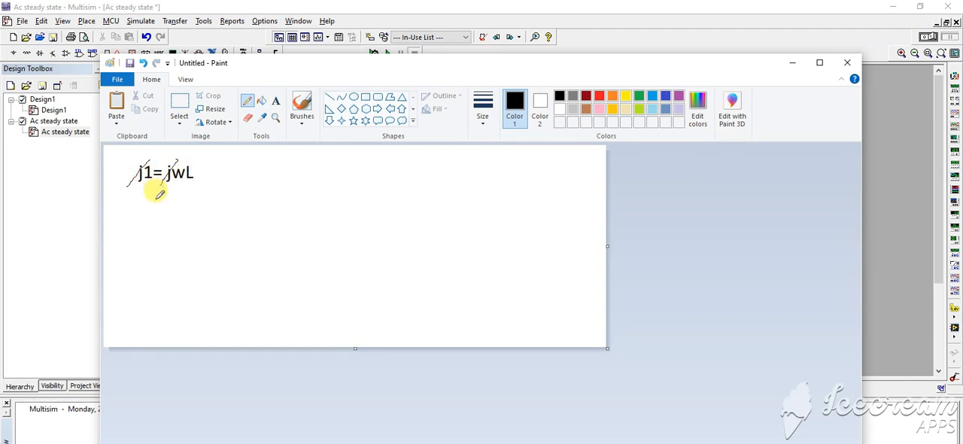
mouse_move(148, 201)
left_mouse_down()
mouse_move(171, 219)
mouse_move(182, 200)
left_mouse_up()
mouse_move(177, 205)
left_mouse_down()
mouse_move(200, 194)
mouse_move(177, 225)
left_mouse_up()
mouse_move(206, 196)
left_mouse_down()
mouse_move(215, 204)
mouse_move(234, 192)
mouse_move(189, 210)
mouse_move(230, 172)
left_mouse_up()
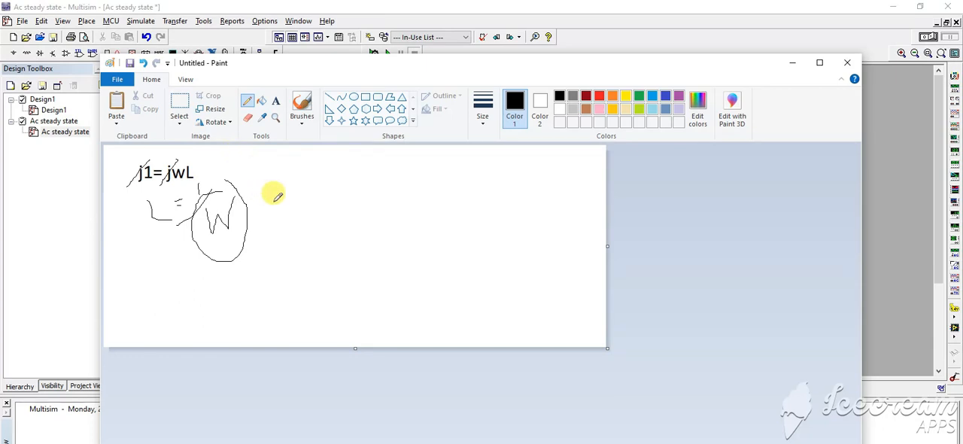
mouse_move(243, 207)
left_mouse_down()
mouse_move(263, 205)
mouse_move(296, 226)
mouse_move(312, 224)
mouse_move(309, 201)
mouse_move(324, 235)
left_mouse_up()
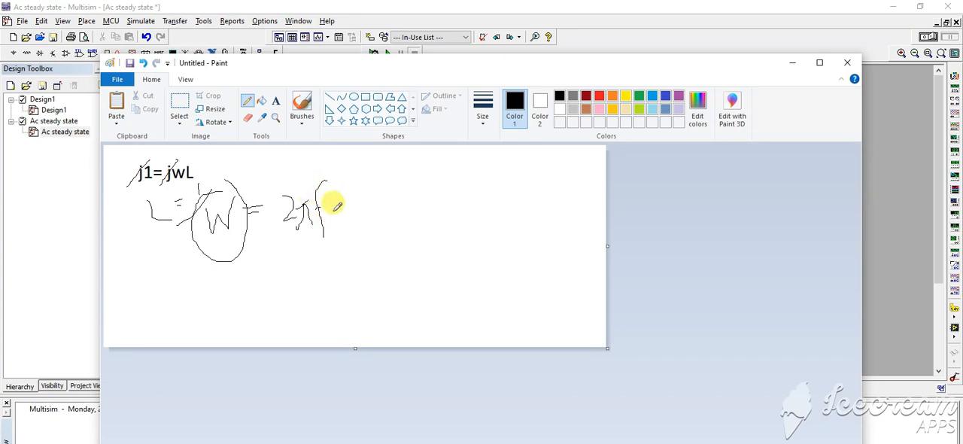
left_click_drag(373, 188, 381, 189)
mouse_move(170, 245)
left_mouse_down()
mouse_move(170, 263)
mouse_move(198, 264)
mouse_move(217, 222)
mouse_move(239, 259)
left_mouse_up()
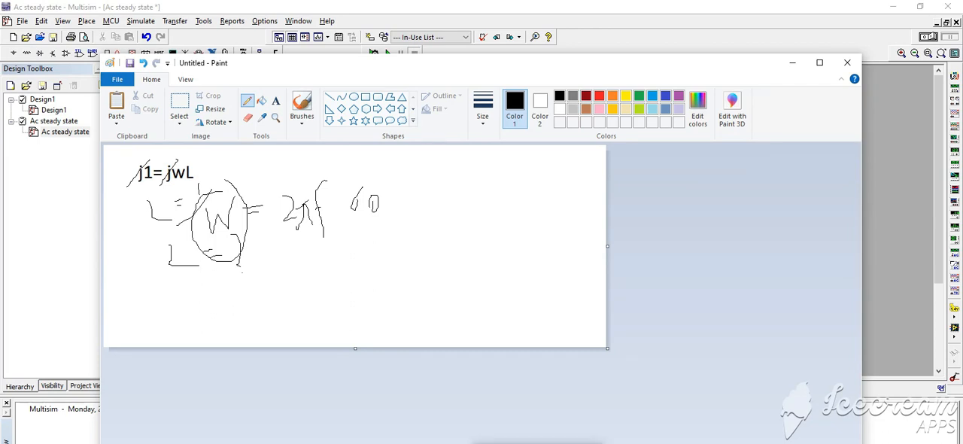
Step: Check the inductor in the Task1 circuit of the Lab 6 Word document and switch back to Paint
left_click(489, 442)
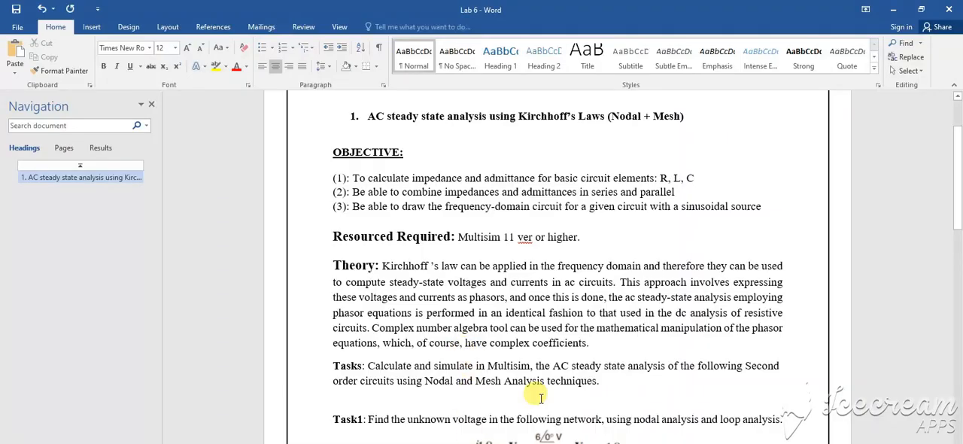
left_click_drag(959, 207, 960, 239)
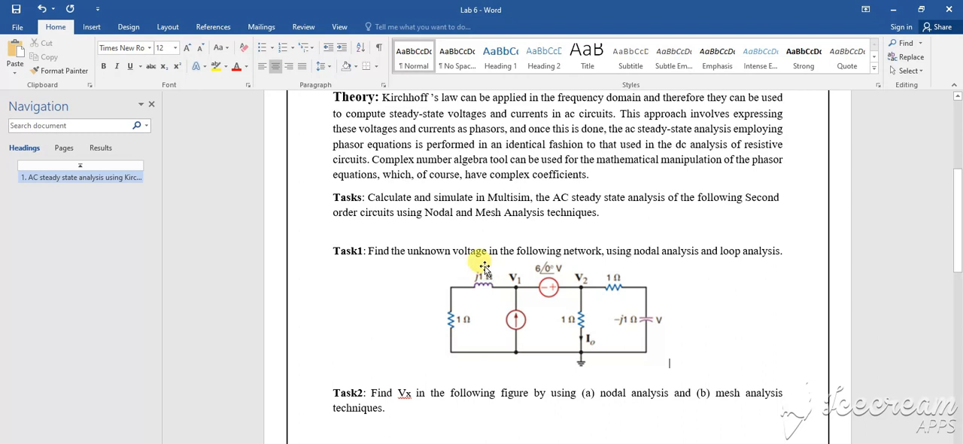
key("alt+Tab")
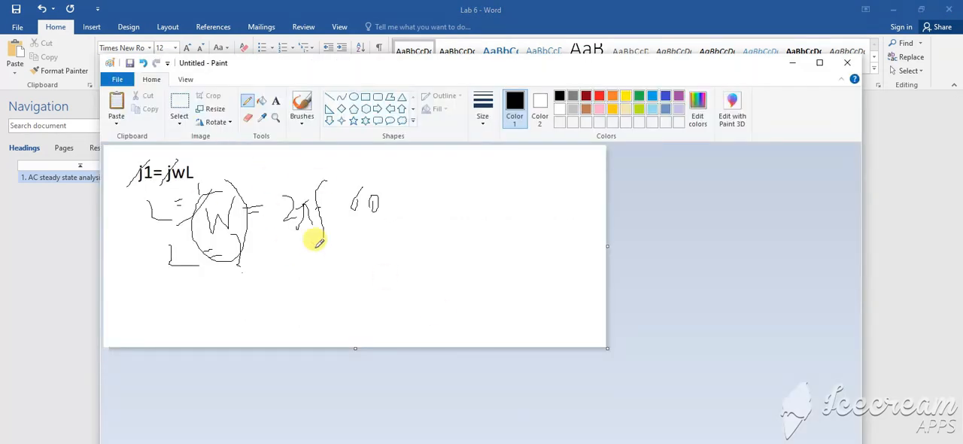
Step: Close Paint without saving the sketch and return to the Ac steady state schematic in Multisim
left_click(847, 63)
left_click(491, 277)
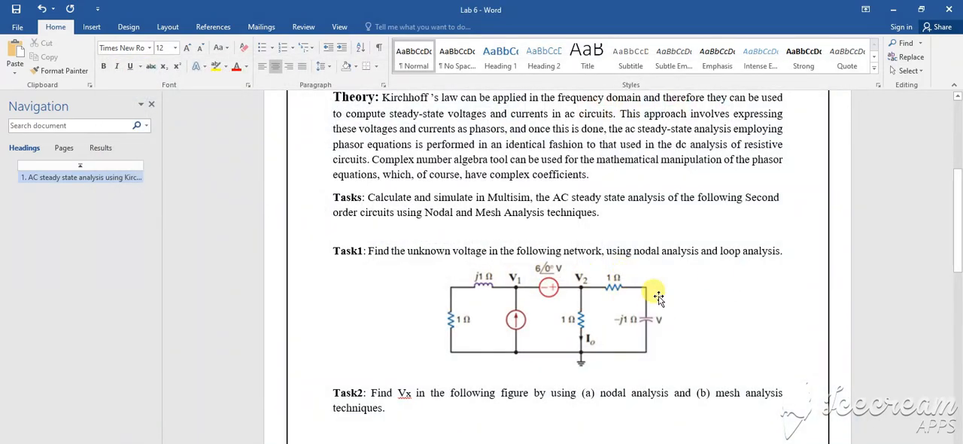
key("alt+Tab")
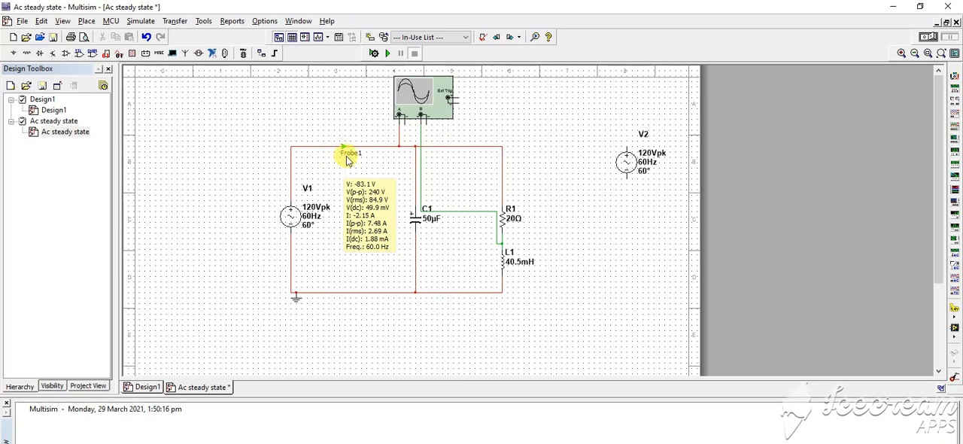
Step: Wire oscilloscope channel A to the circuit's upper wire, then run the simulation with the oscilloscope display open
left_click(400, 147)
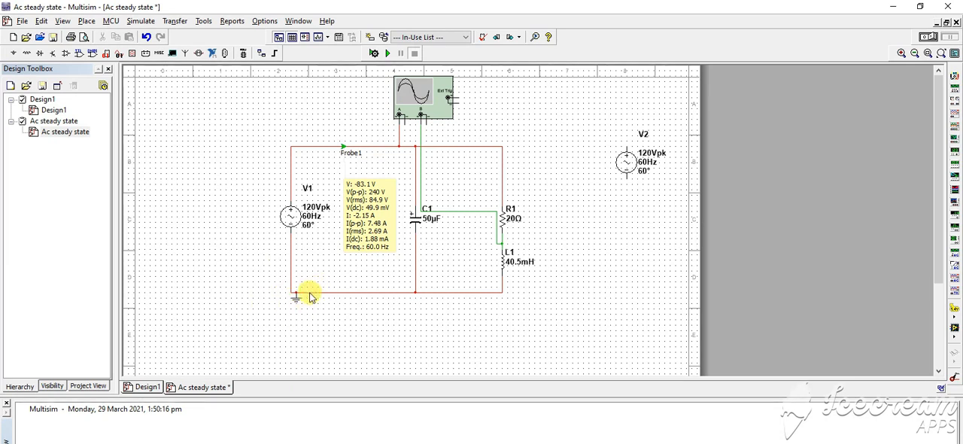
left_click(389, 54)
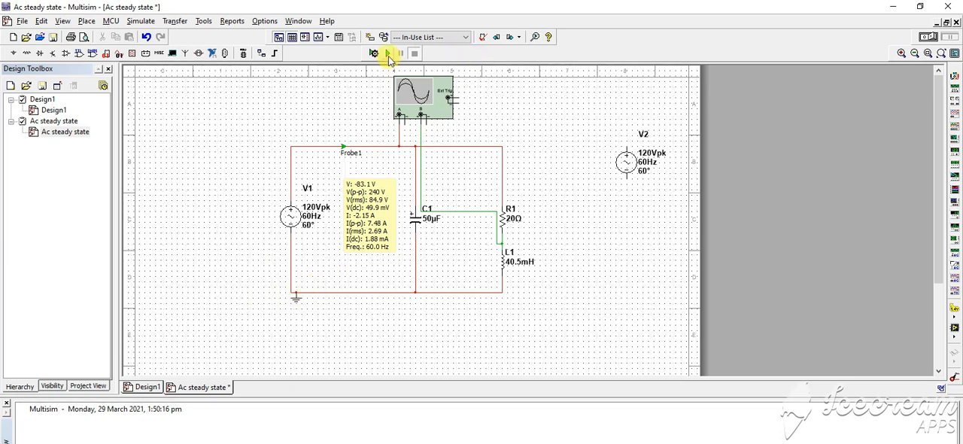
double_click(444, 97)
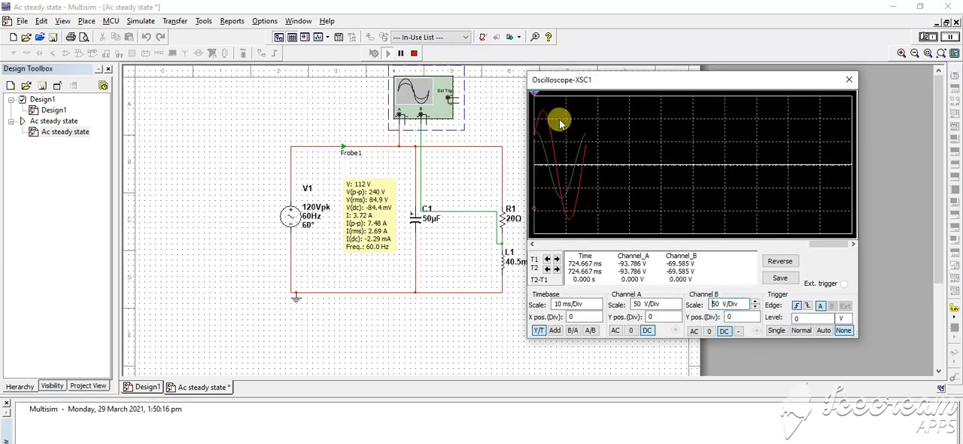
Step: Pause the simulation, move the oscilloscope display clear of the circuit, and place cursor T2 on the first channel A peak
left_click(402, 54)
left_click_drag(636, 80, 661, 122)
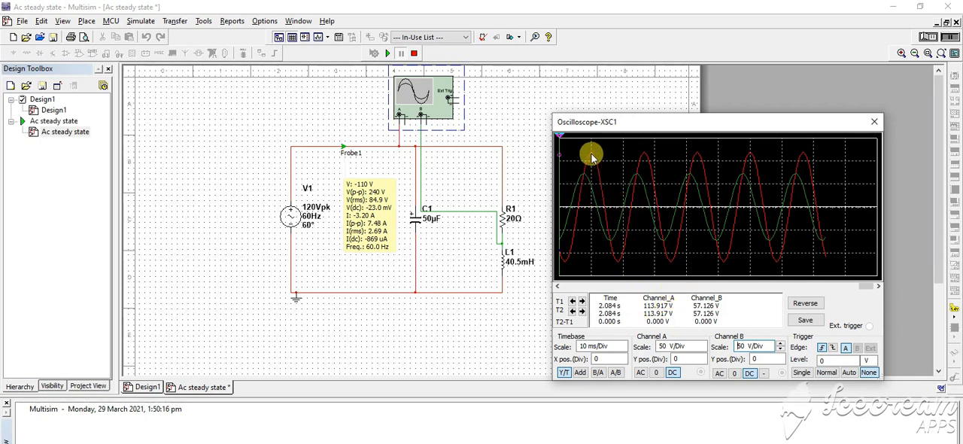
left_click_drag(560, 140, 590, 136)
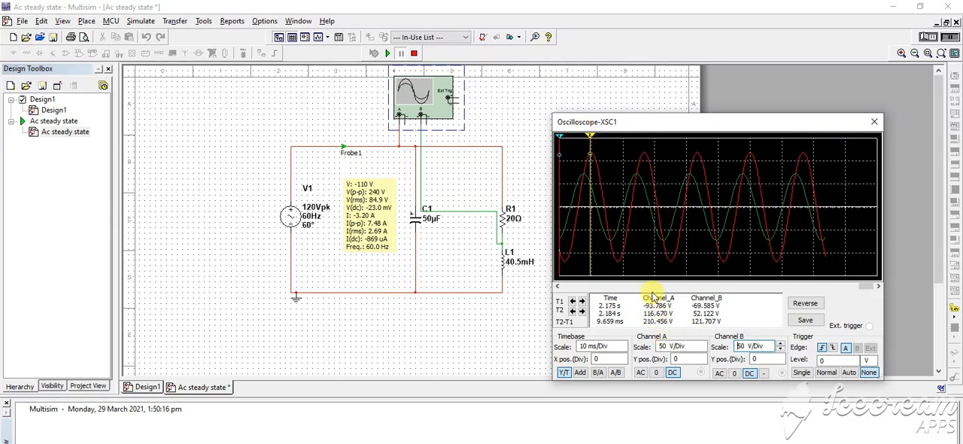
left_click_drag(590, 135, 588, 147)
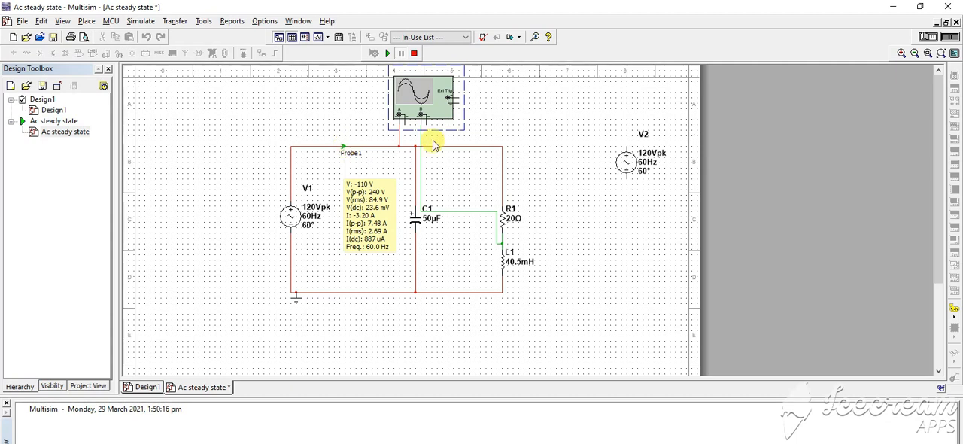
Step: Move oscilloscope XSC1 slightly down, closer to the circuit's upper wire, and deselect it
left_click_drag(415, 104, 416, 116)
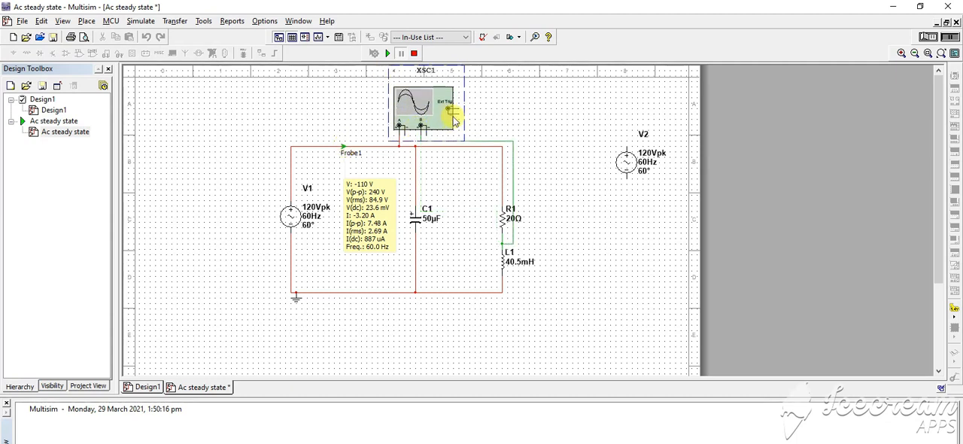
left_click(430, 145)
left_click(399, 146)
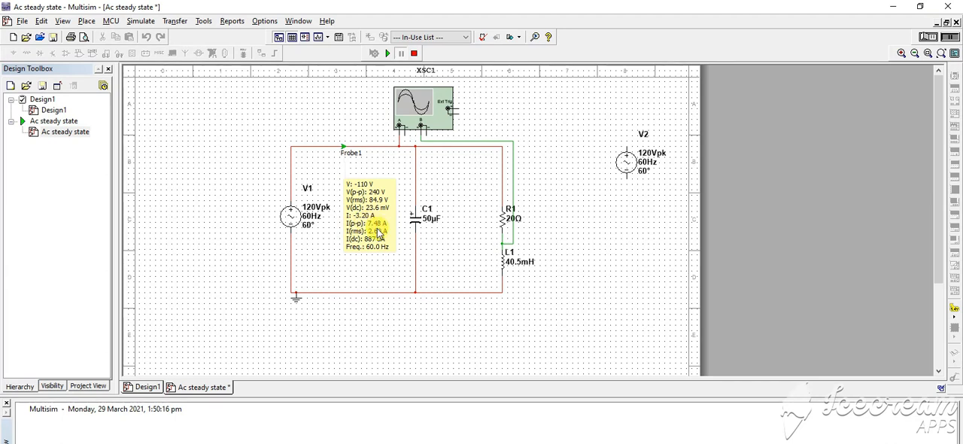
Step: Switch to Calculator, divide the probe's peak-to-peak current of 7.48 by 2, and close Calculator
key("super")
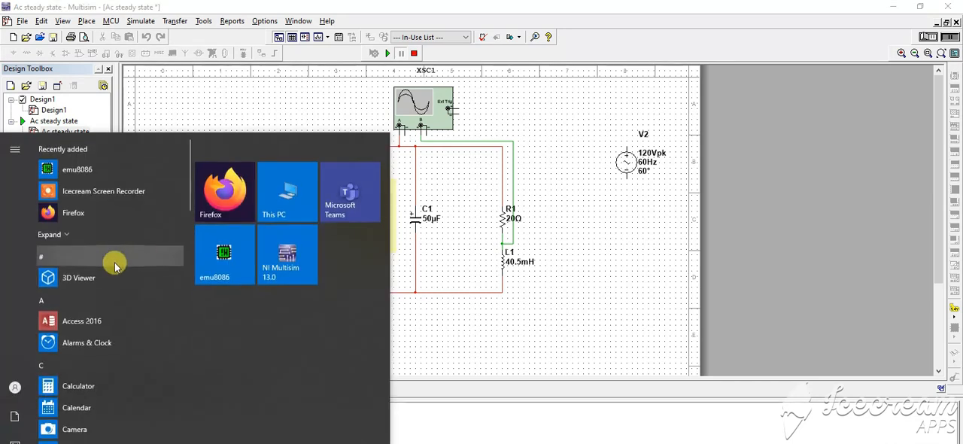
left_click(90, 385)
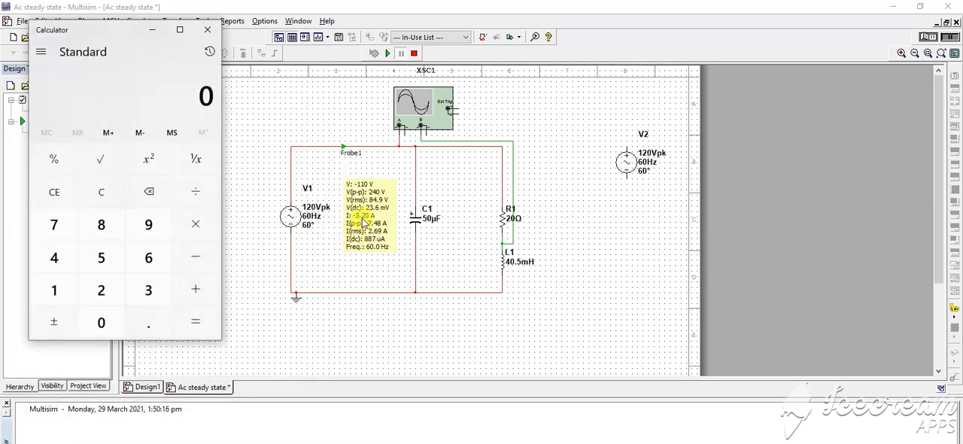
type("7.48")
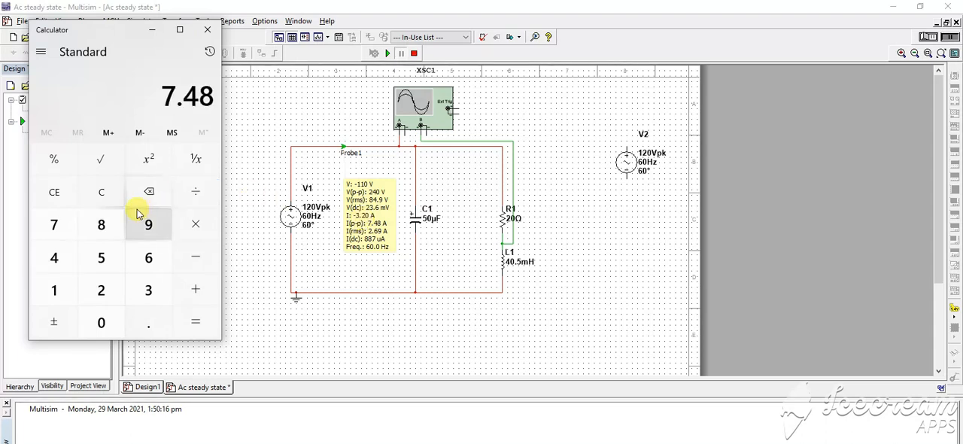
left_click(190, 193)
type("2")
key("Return")
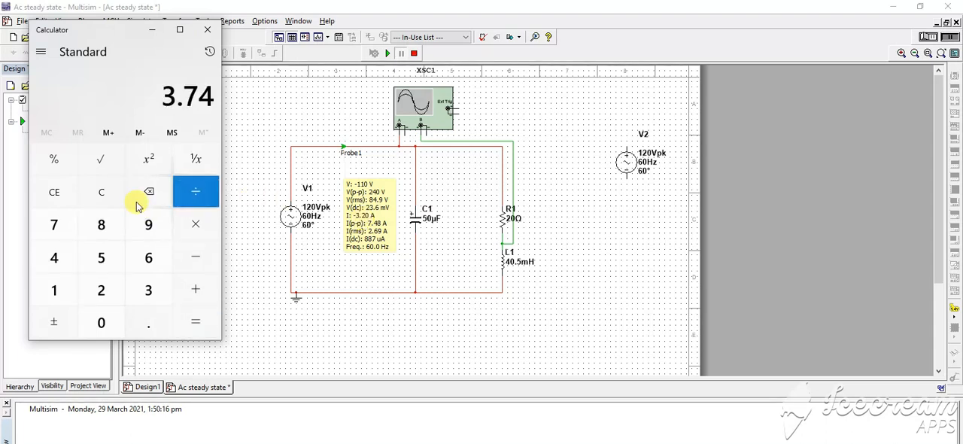
left_click(217, 33)
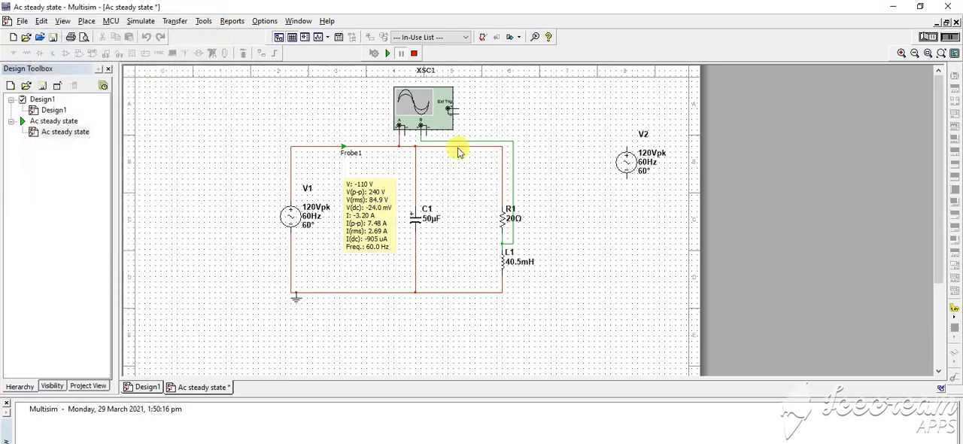
Step: Stop the paused simulation of the Ac steady state circuit
left_click(413, 53)
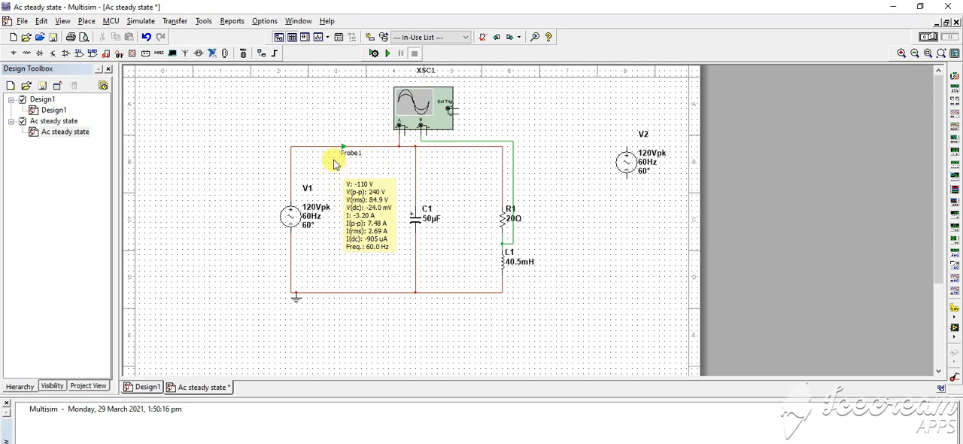
left_click(402, 146)
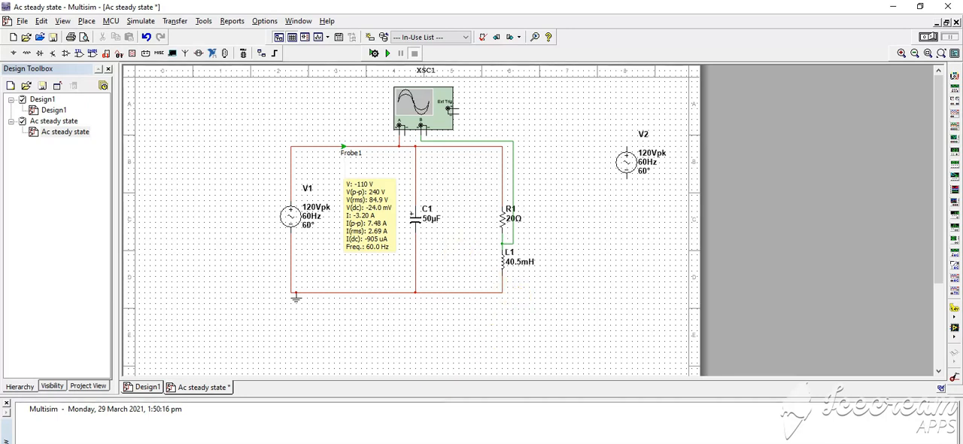
Step: Review Task1 to Task3 in the Lab 6 Word document, selecting the nodal analysis and loop analysis wording in Task1
key("alt+Tab")
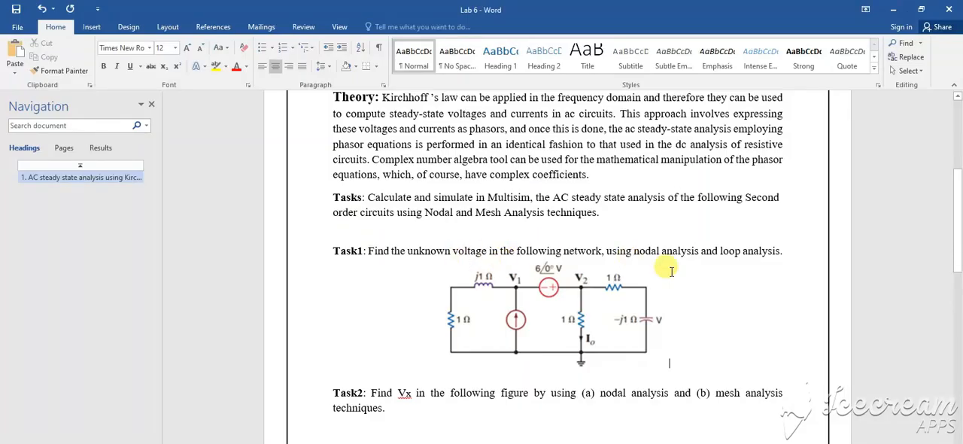
left_click_drag(633, 247, 676, 248)
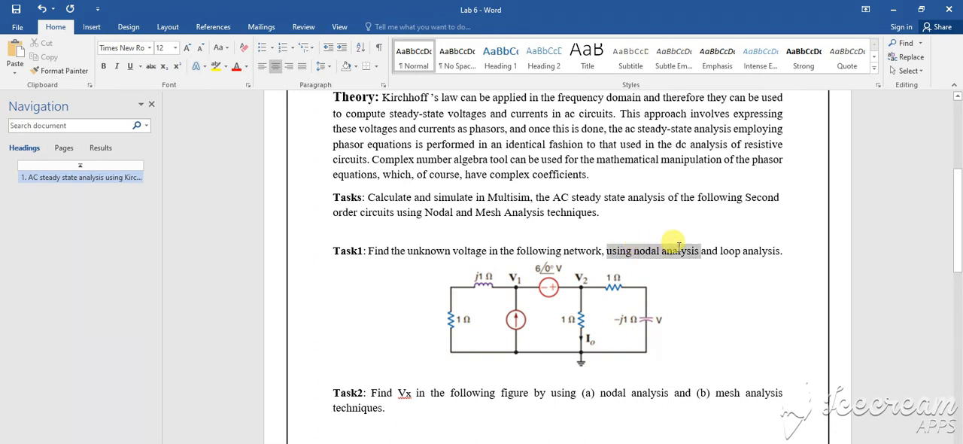
left_click_drag(752, 251, 701, 250)
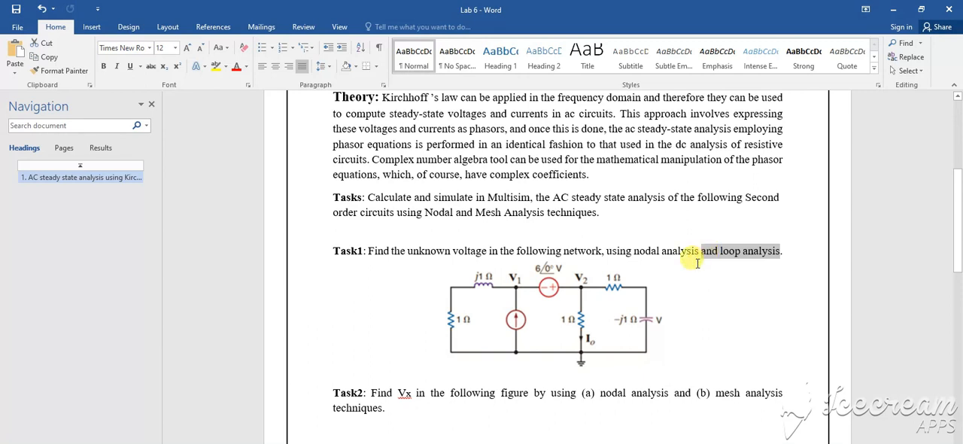
left_click_drag(951, 182, 952, 370)
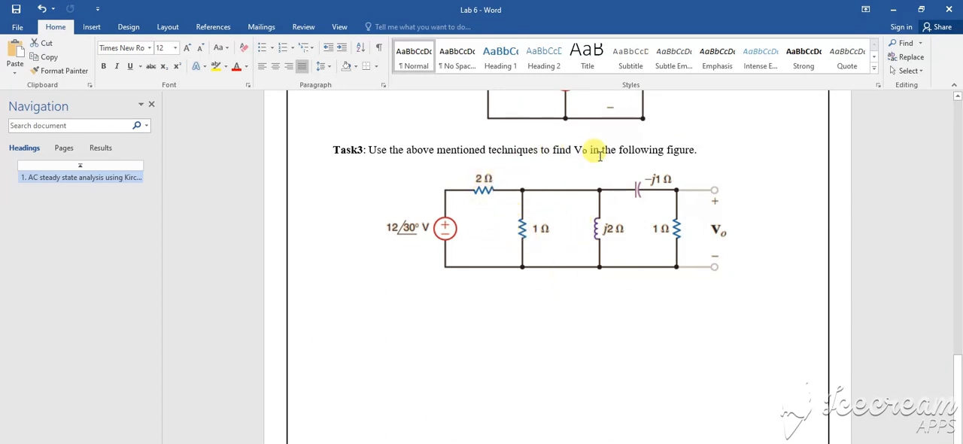
left_click_drag(958, 379, 958, 197)
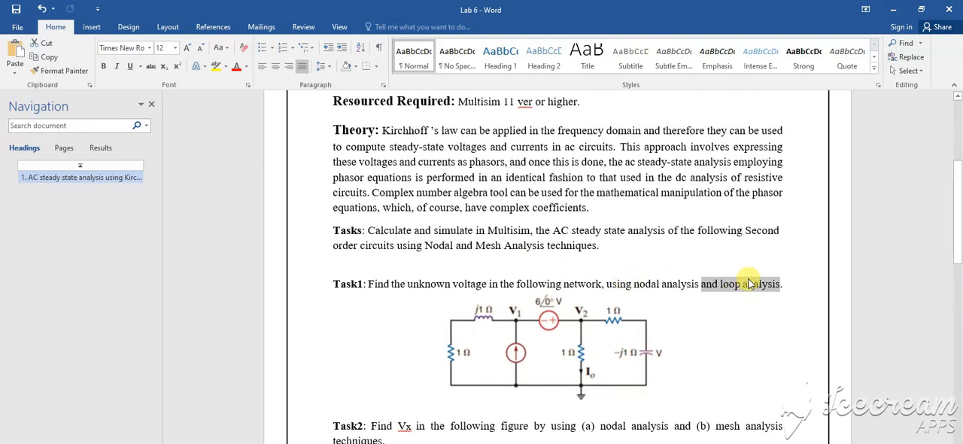